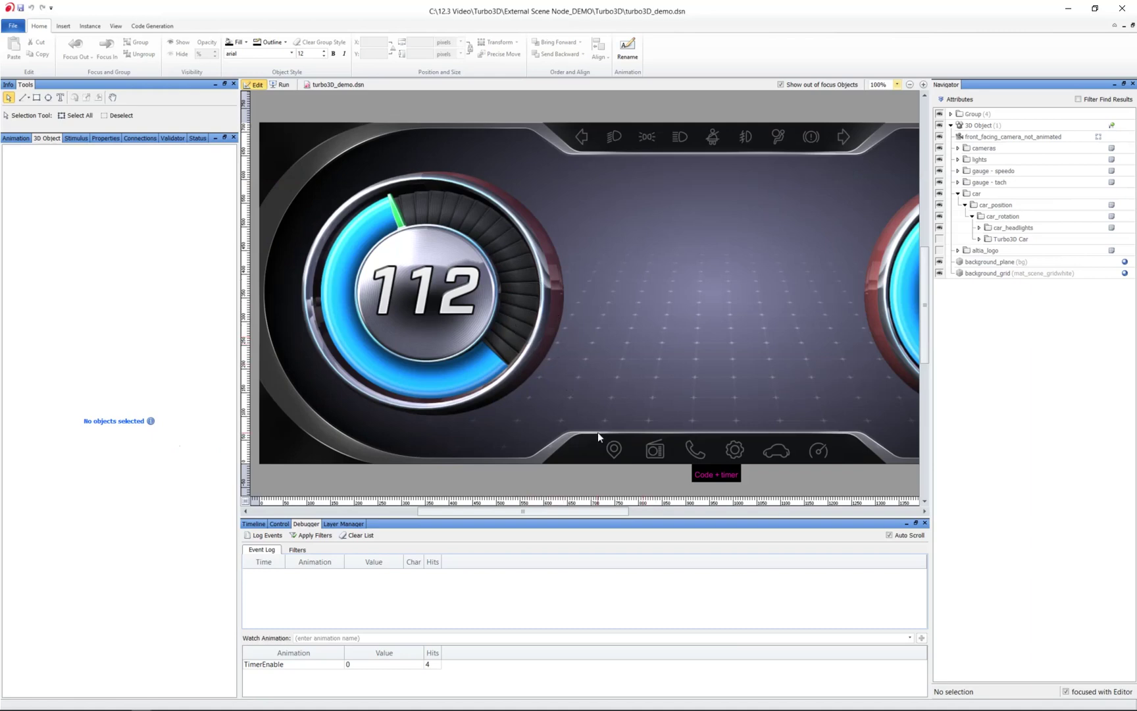
- Adjust and scroll the Navigator in turbo3D_demo.dsn to reveal car > car_position > car_rotation
{"action": "left_click_drag", "start_coordinate": [589, 512], "coordinate": [532, 510]}
{"action": "scroll", "coordinate": [554, 333], "scroll_direction": "right", "scroll_amount": 2}
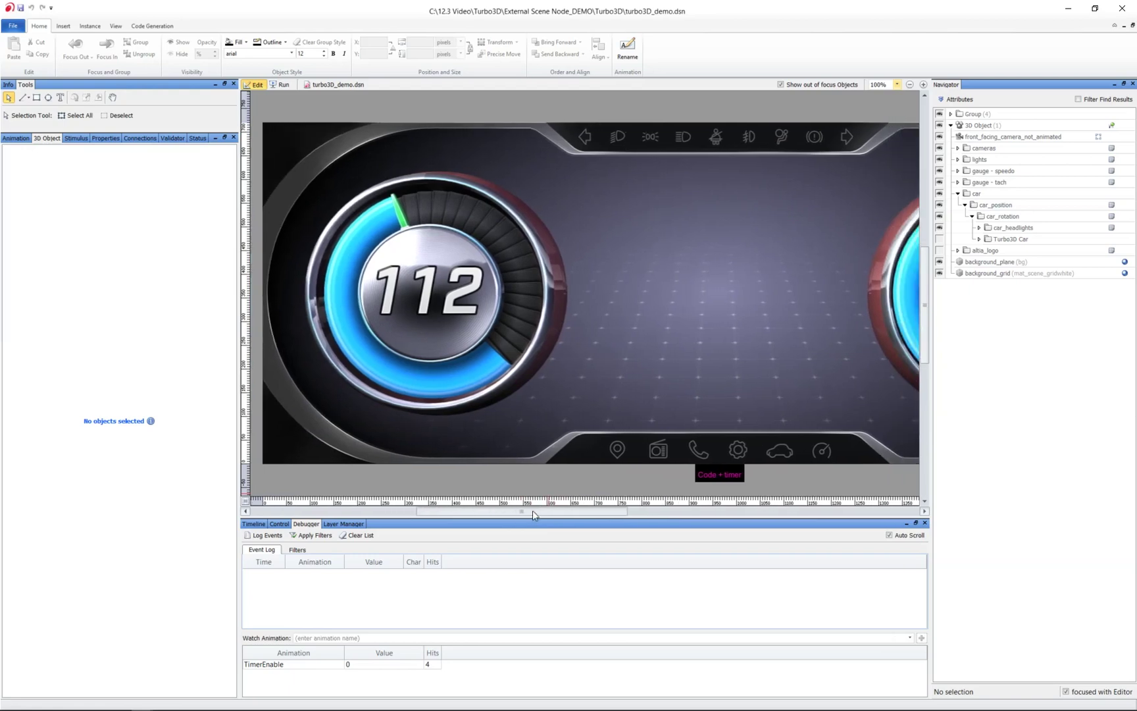
- Under car_headlights, add an External 3D Scene Node from the external_scene\vehicle .a3d file
{"action": "left_click", "coordinate": [1006, 228]}
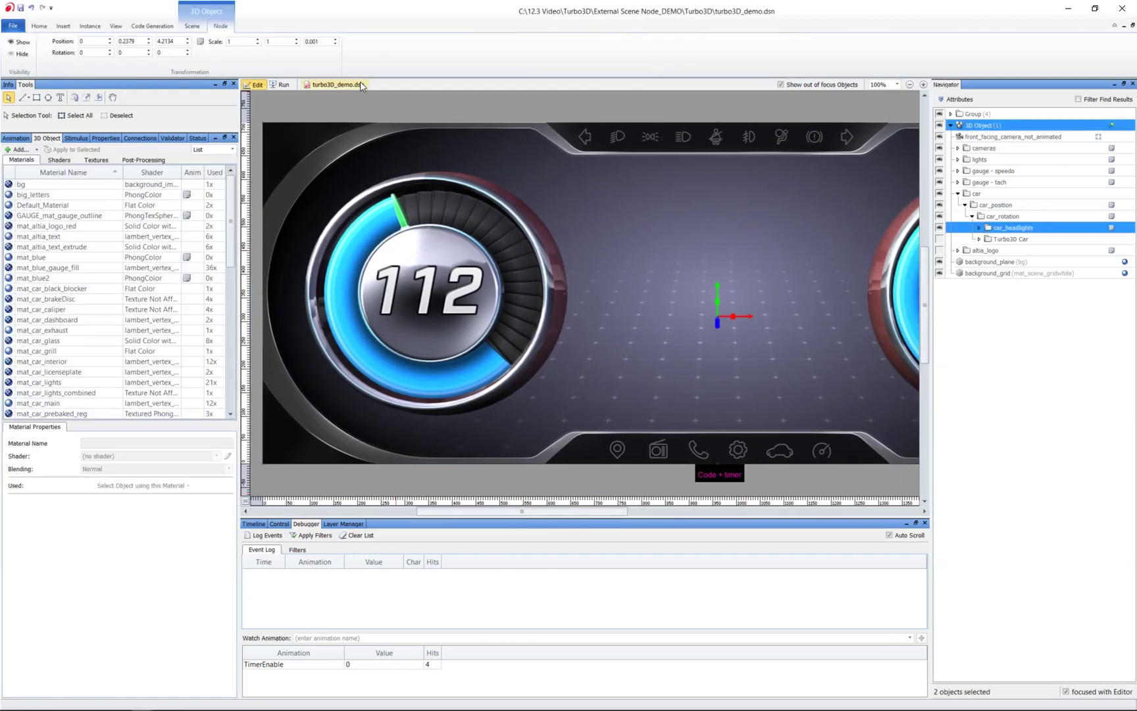
{"action": "left_click", "coordinate": [193, 27]}
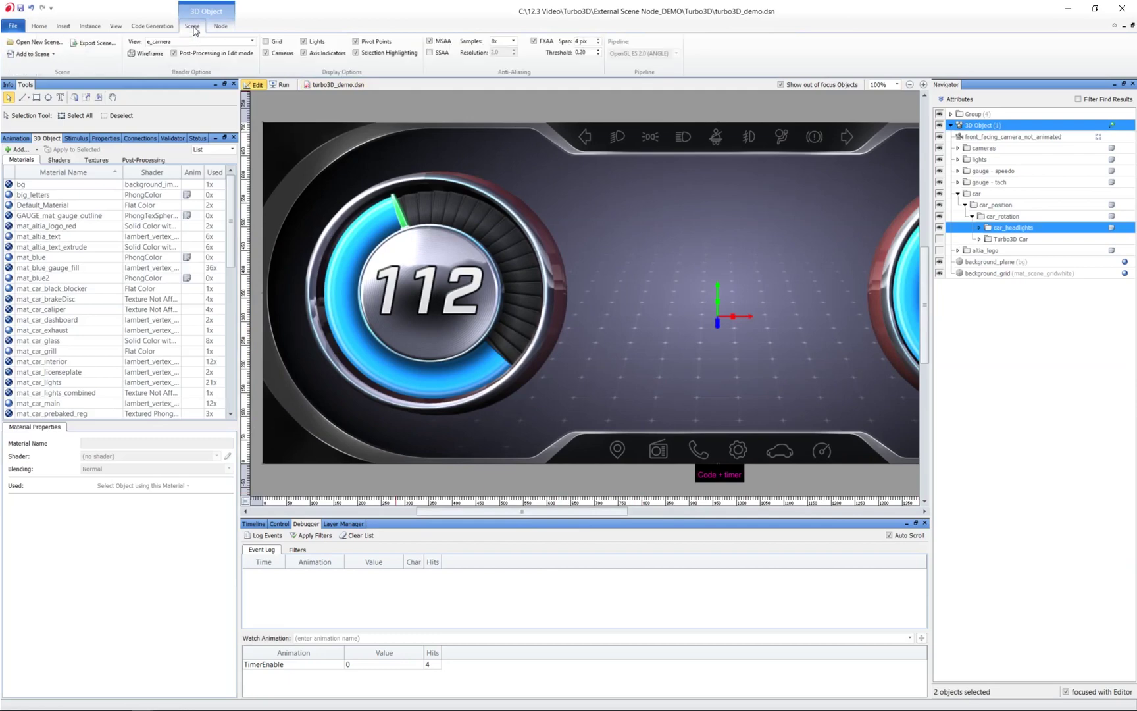
{"action": "left_click", "coordinate": [33, 54]}
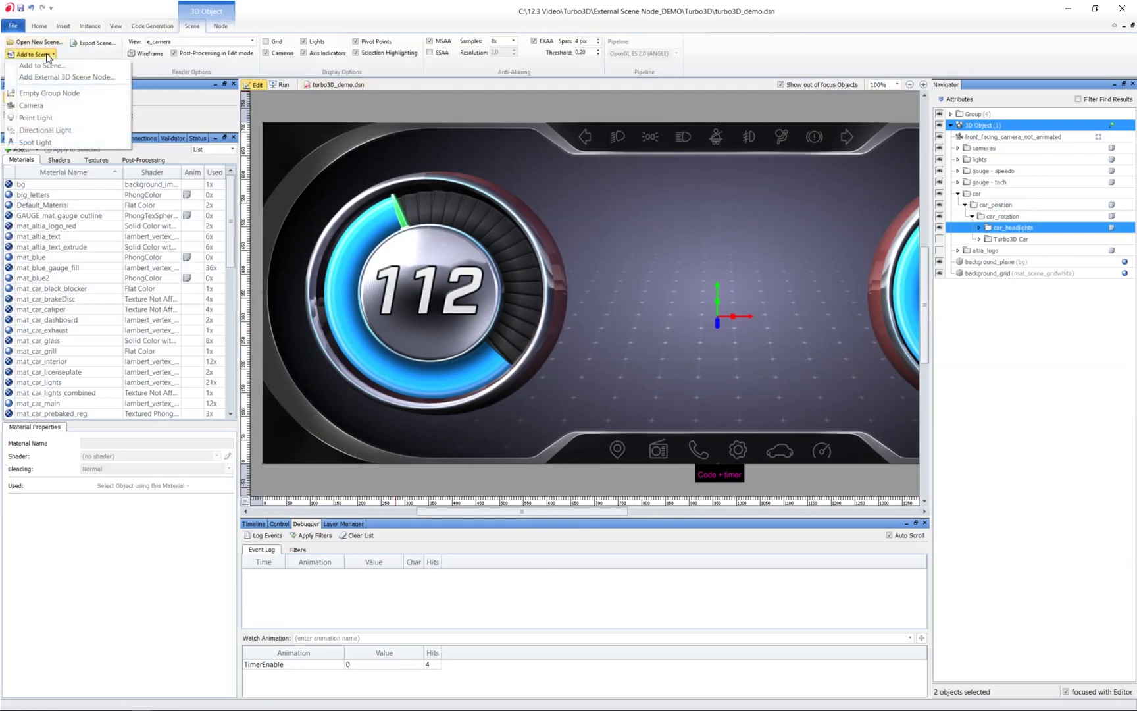
{"action": "left_click", "coordinate": [52, 76]}
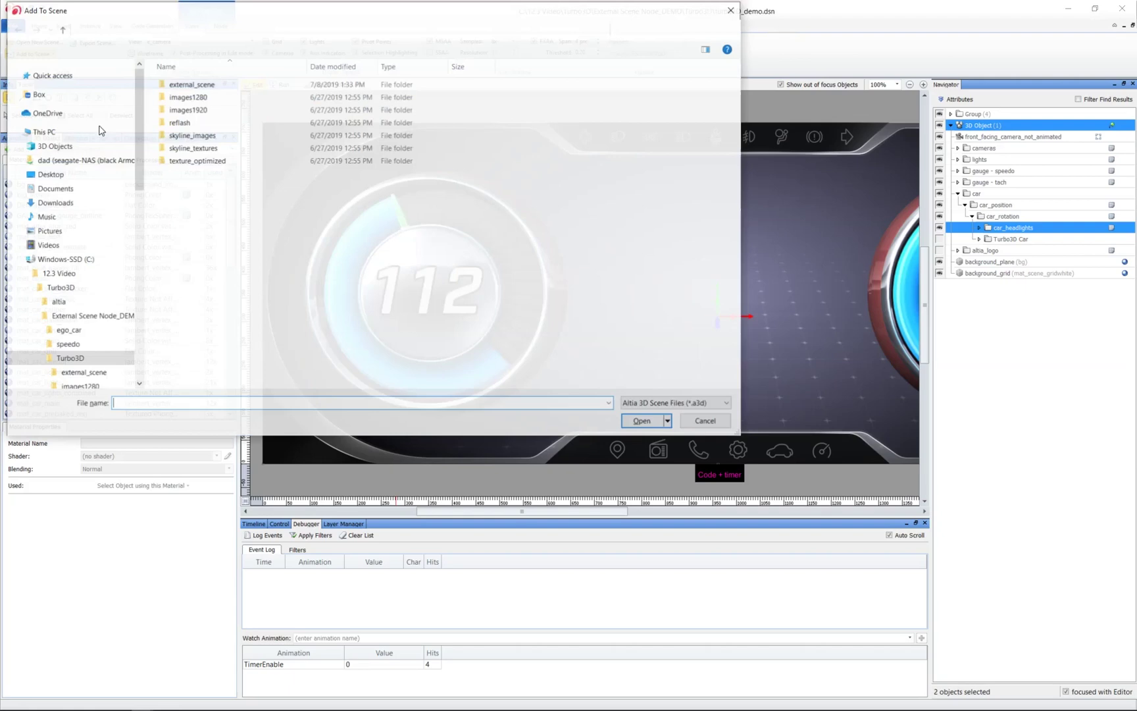
{"action": "double_click", "coordinate": [212, 88]}
{"action": "left_click", "coordinate": [201, 127]}
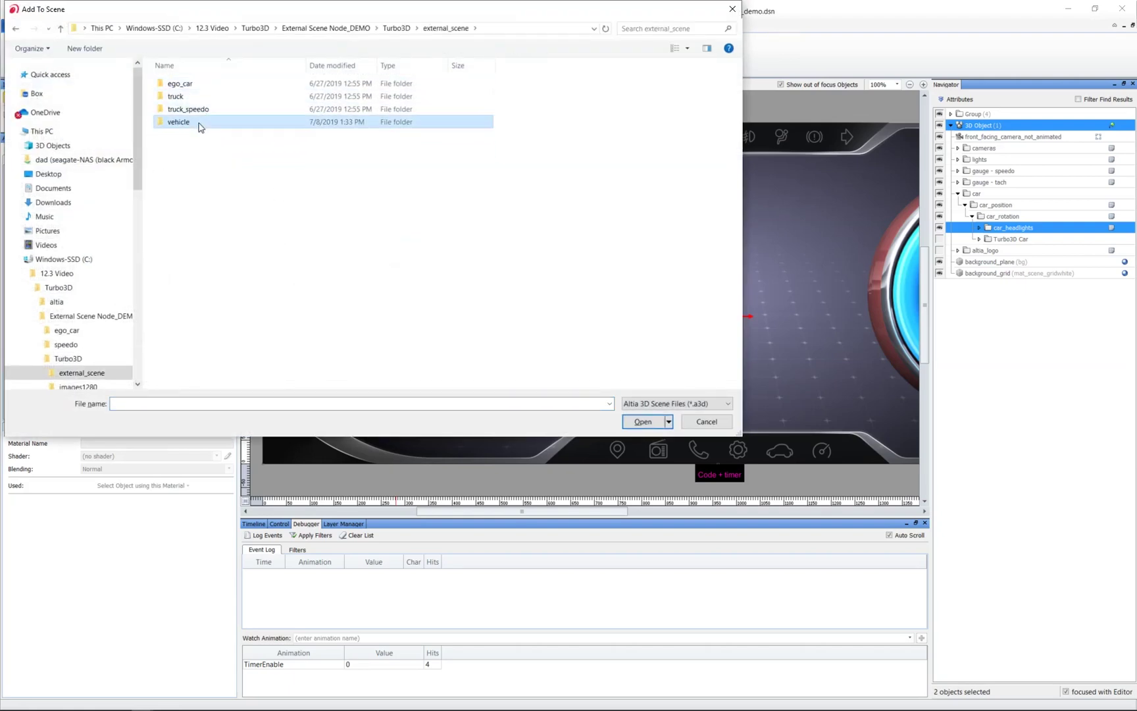
{"action": "double_click", "coordinate": [201, 127]}
{"action": "double_click", "coordinate": [197, 99]}
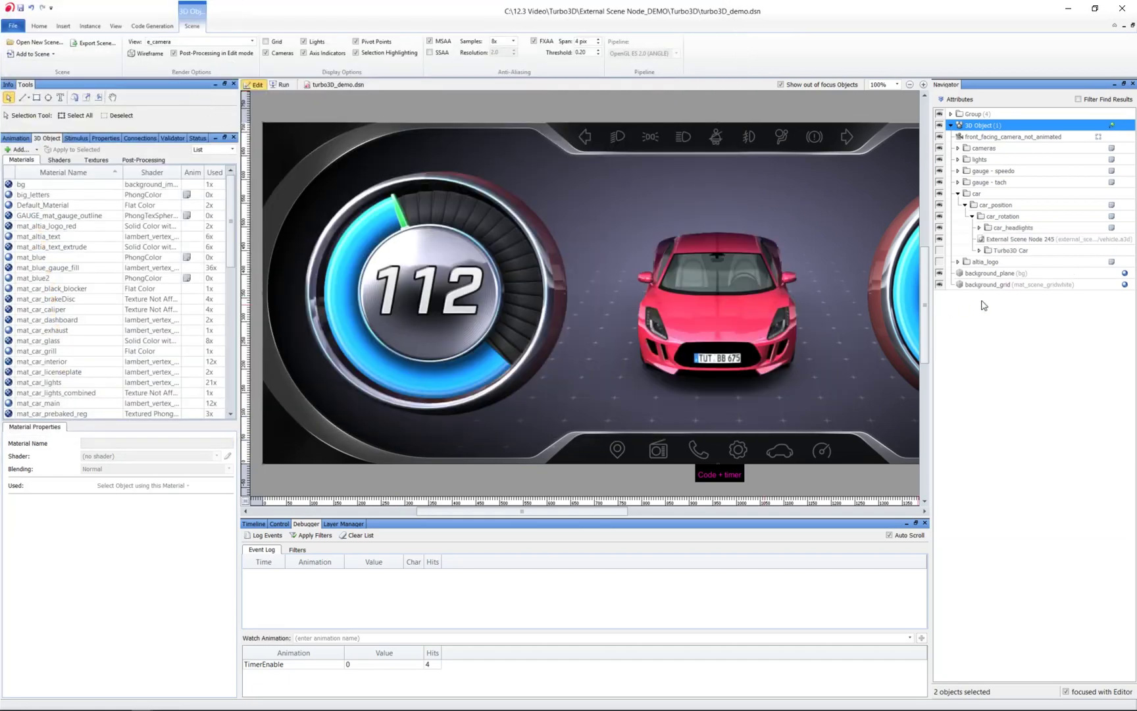
{"action": "left_click", "coordinate": [940, 240]}
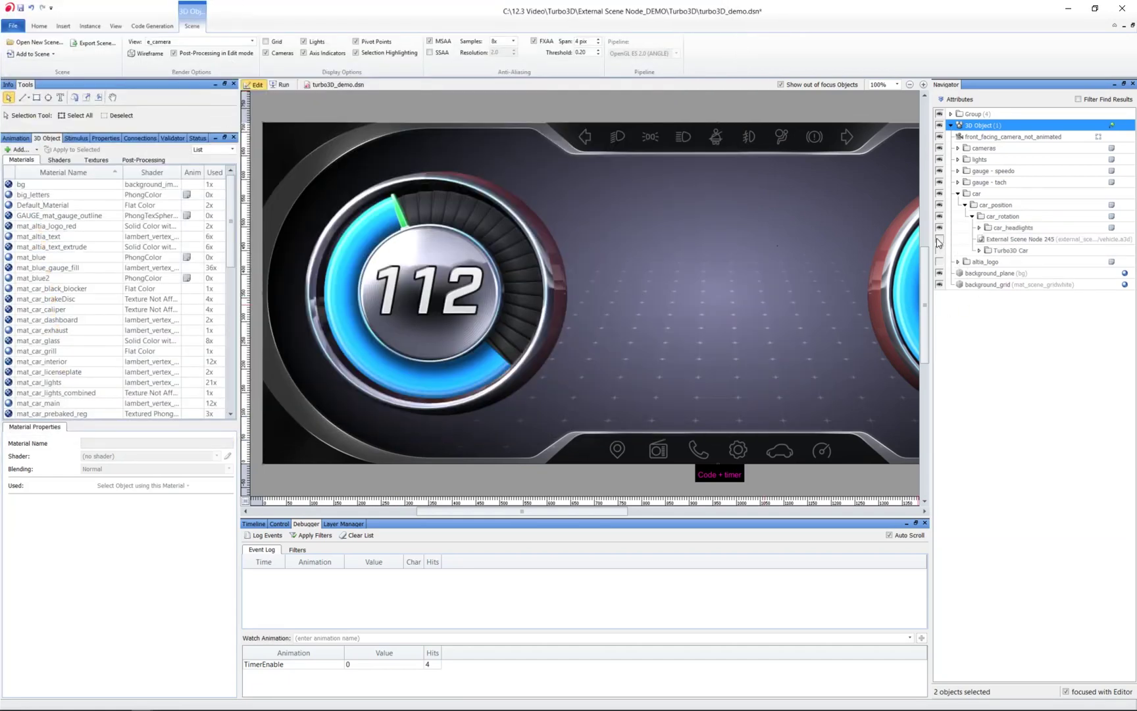
{"action": "left_click", "coordinate": [940, 241]}
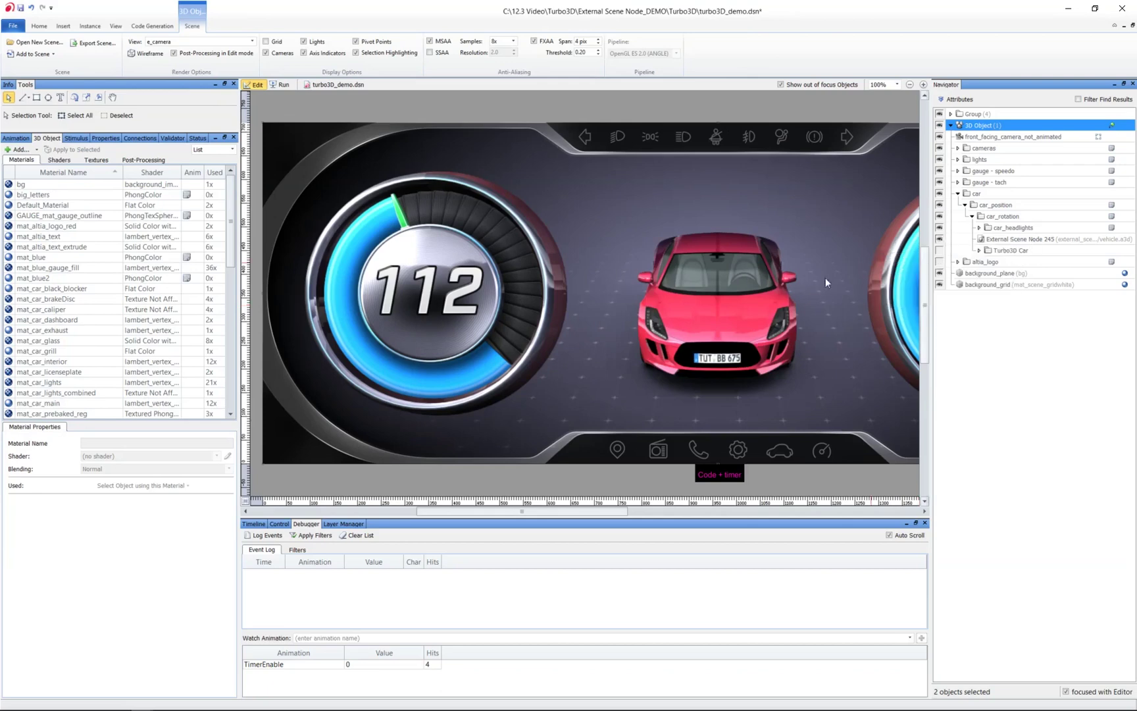
{"action": "left_click", "coordinate": [720, 298]}
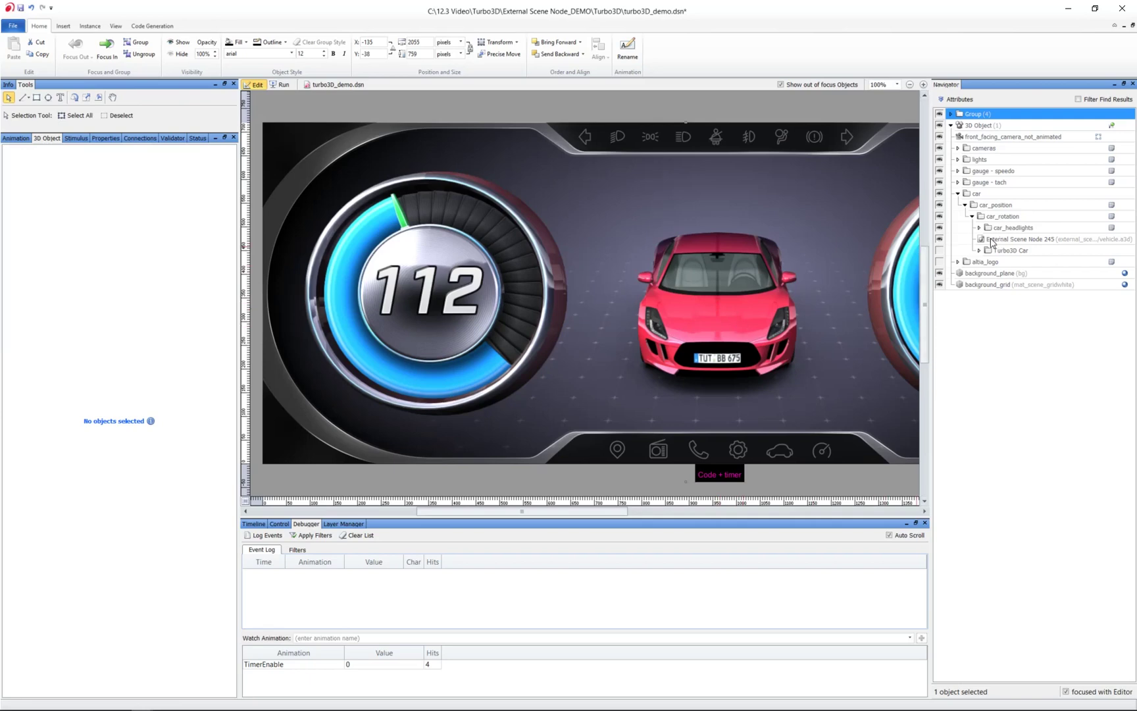
- Set TimerEnable to 1 in Watch Animation to run the speedometer and car rotation
{"action": "mouse_move", "coordinate": [1009, 245]}
{"action": "left_click", "coordinate": [413, 666]}
{"action": "type", "text": "1"}
{"action": "key", "text": "Return"}
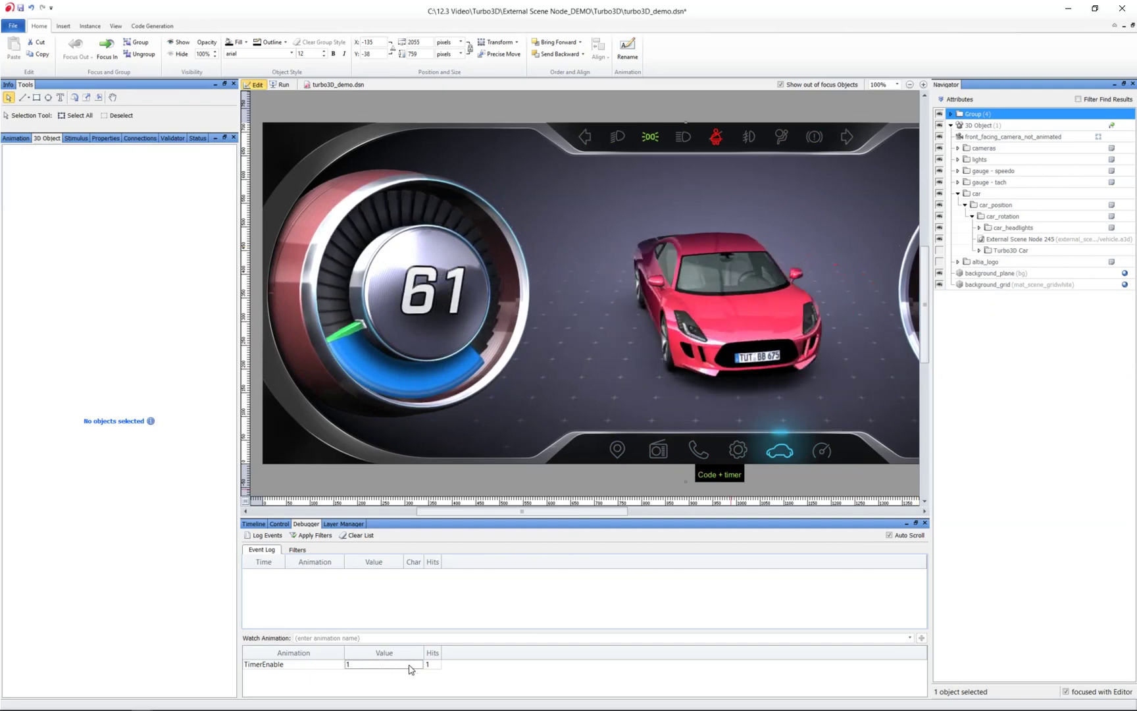
- Set TimerEnable back to 0 to stop the timer
{"action": "double_click", "coordinate": [410, 664]}
{"action": "type", "text": "0"}
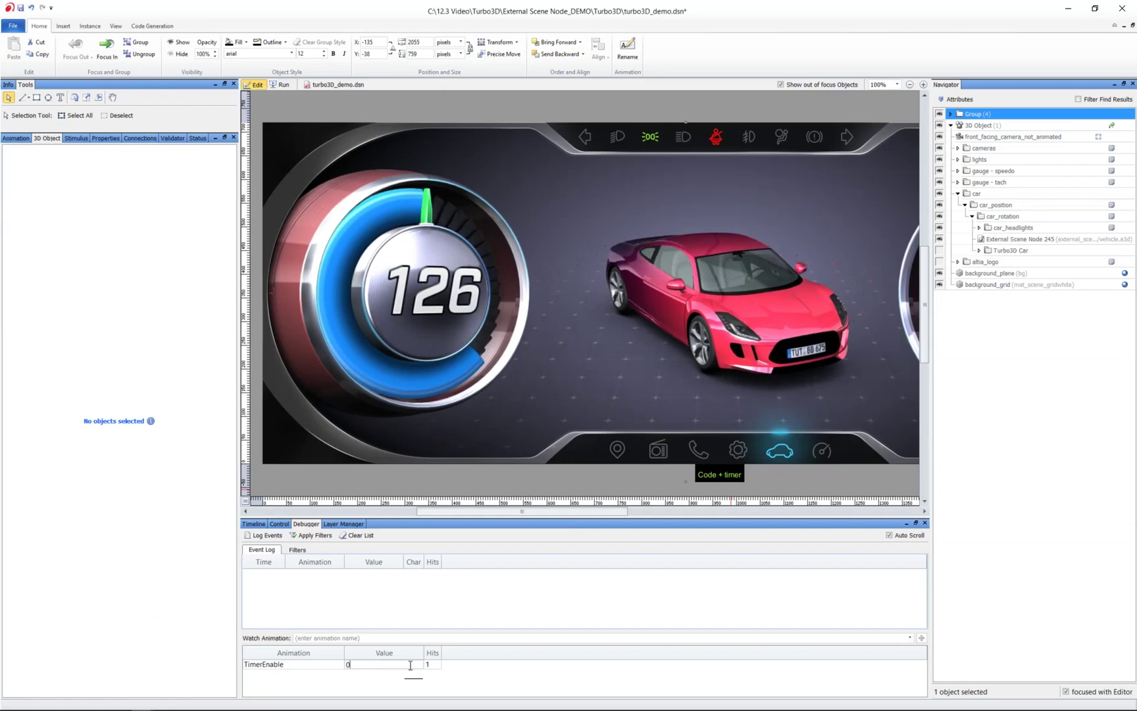
{"action": "key", "text": "Return"}
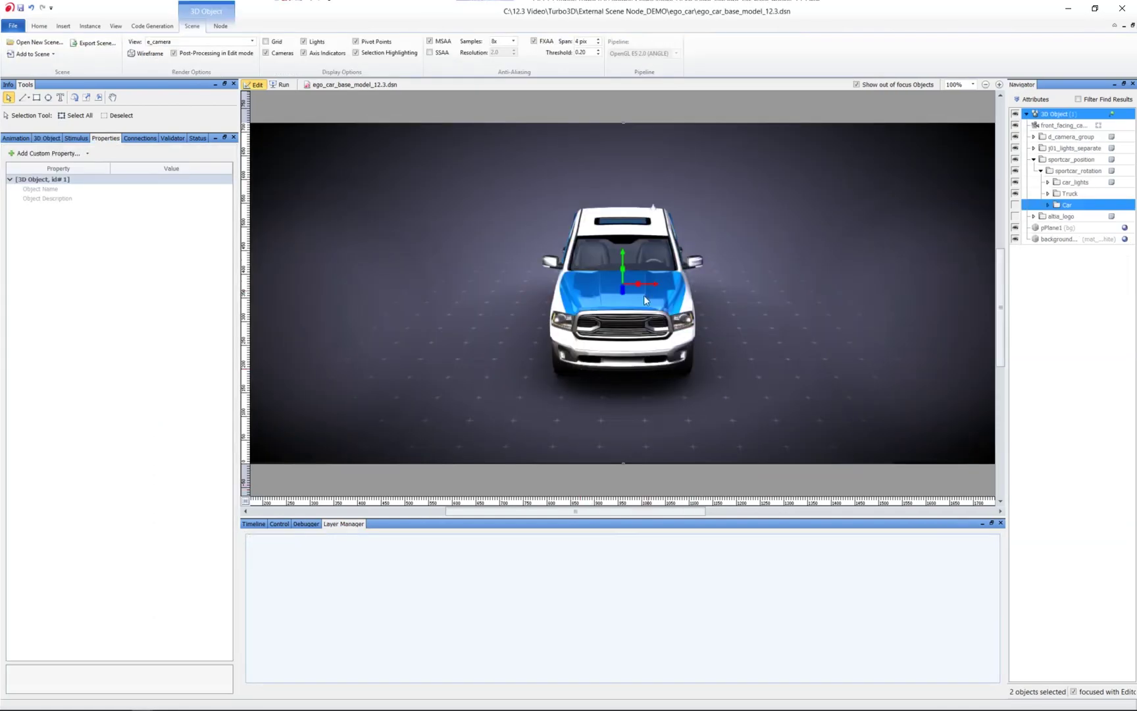
- Open Export Scene for the Truck node, keeping the .zip with .a3d and textures option
{"action": "left_click", "coordinate": [1063, 195]}
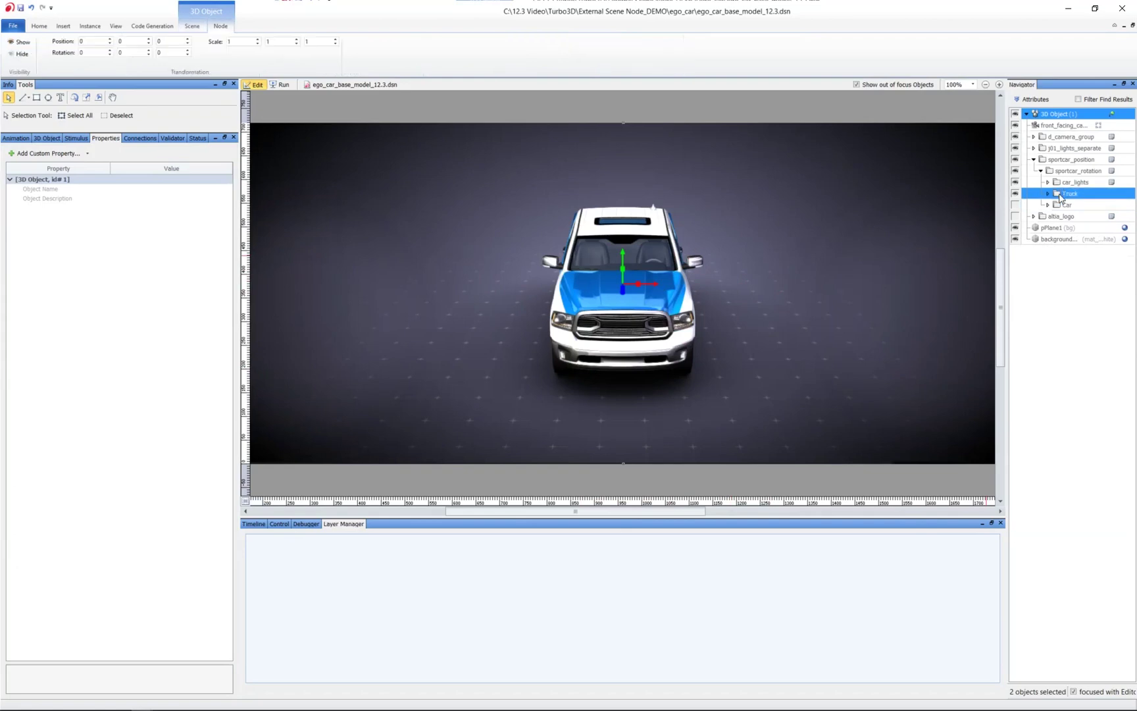
{"action": "left_click", "coordinate": [192, 26]}
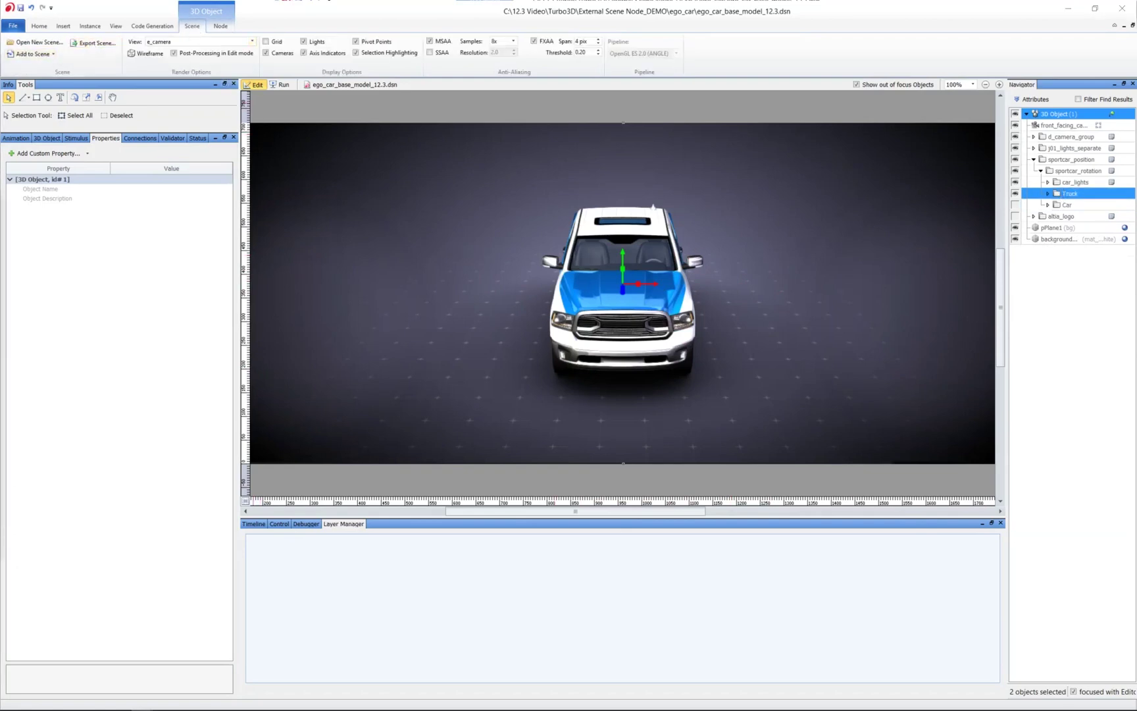
{"action": "left_click", "coordinate": [92, 43]}
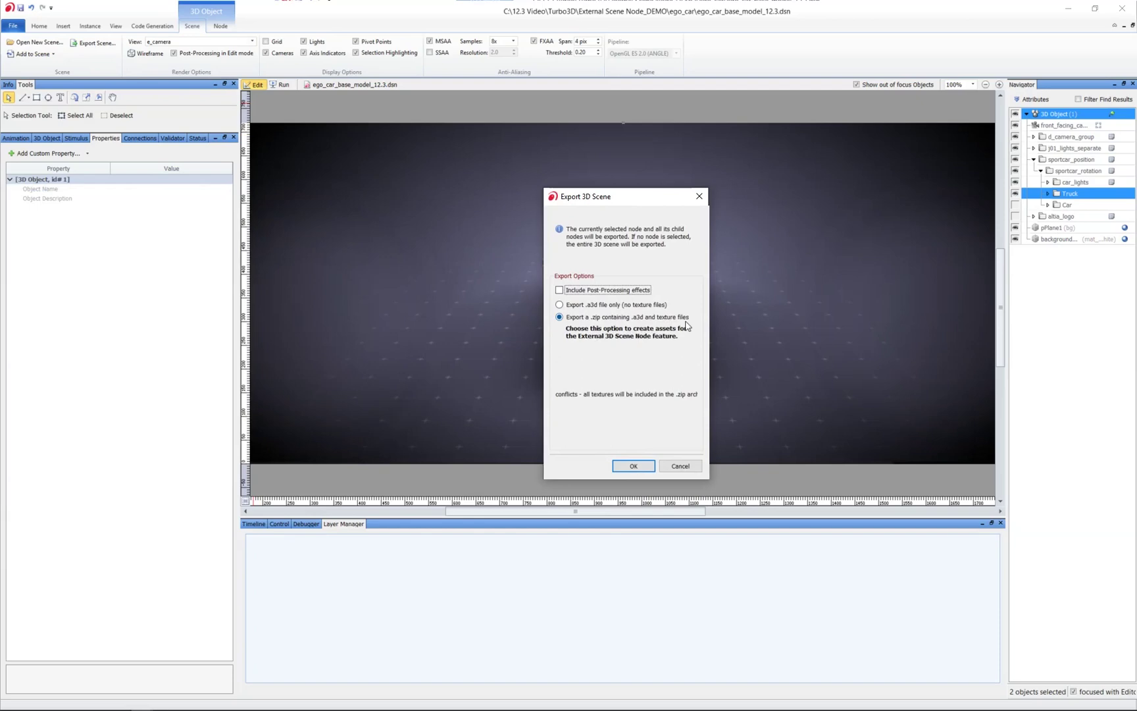
- Confirm the export settings and browse to the Turbo3D\external_scene folder
{"action": "left_click", "coordinate": [645, 471]}
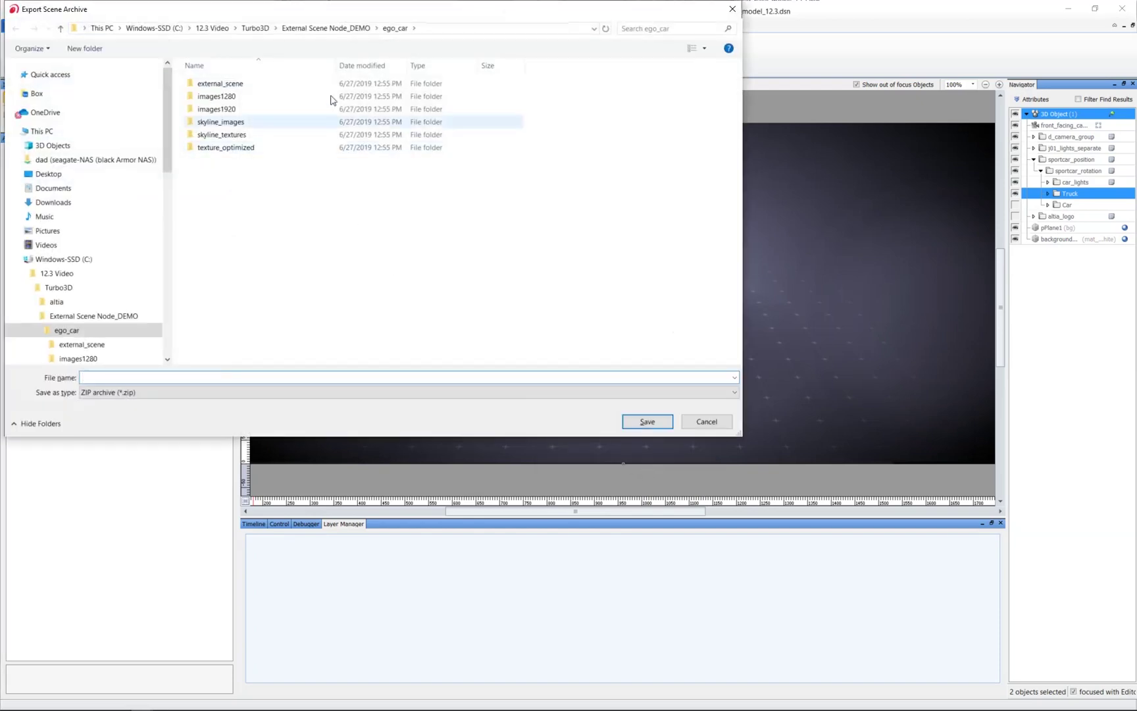
{"action": "left_click", "coordinate": [334, 30]}
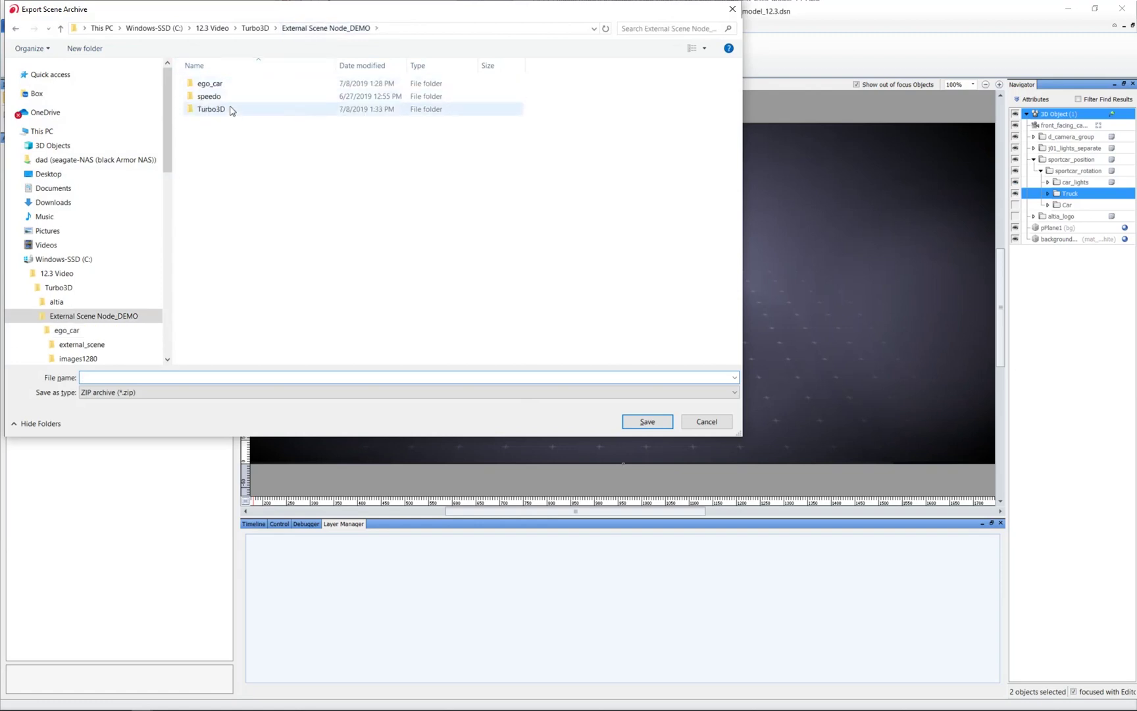
{"action": "left_click", "coordinate": [230, 110]}
{"action": "double_click", "coordinate": [231, 111]}
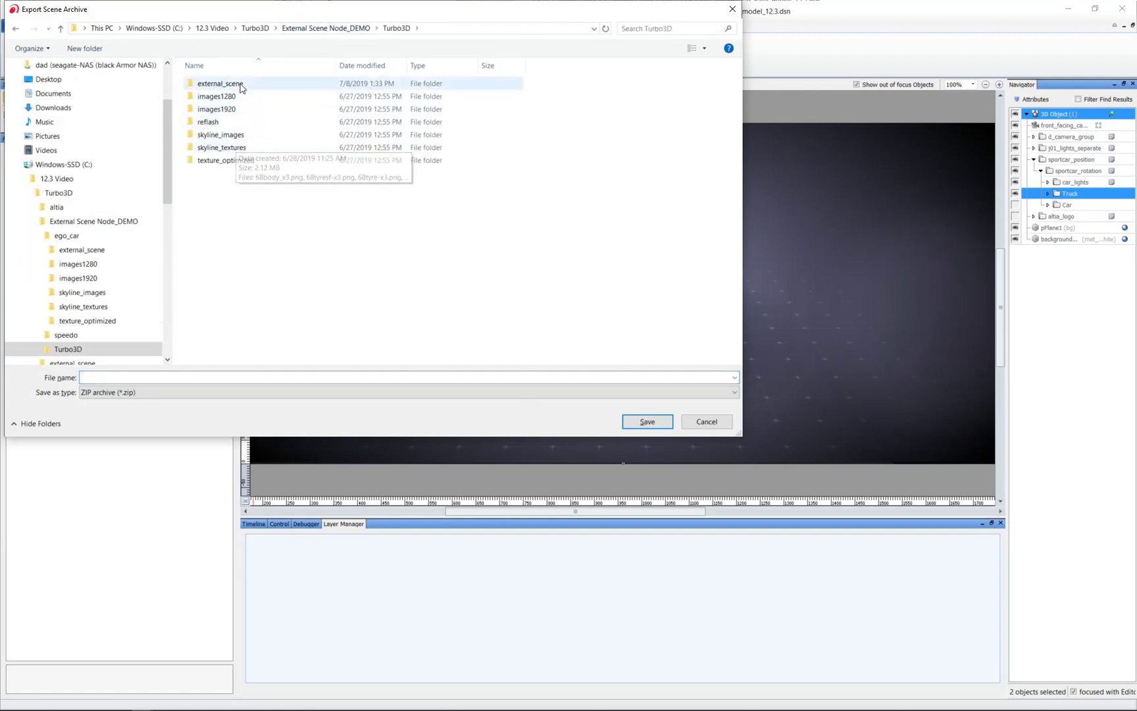
{"action": "double_click", "coordinate": [241, 85]}
{"action": "left_click", "coordinate": [234, 122]}
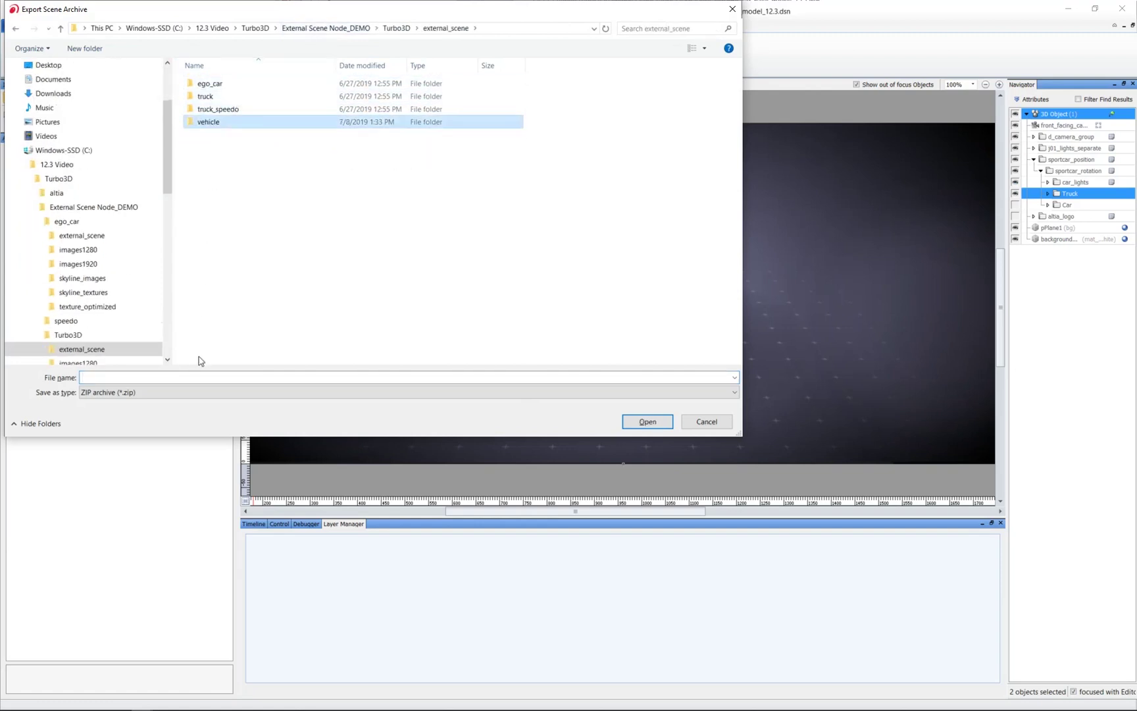
- Save the truck scene archive as vehicle.zip
{"action": "left_click", "coordinate": [199, 378]}
{"action": "type", "text": "v"}
{"action": "key", "text": "Down"}
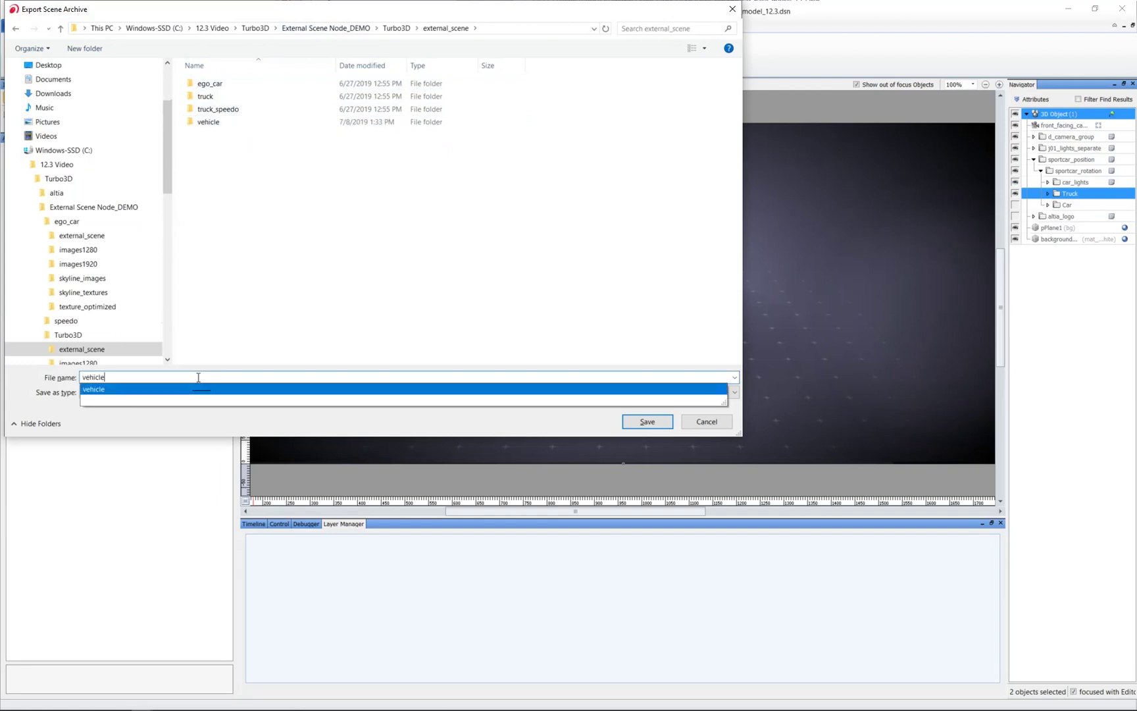
{"action": "type", "text": ".zip"}
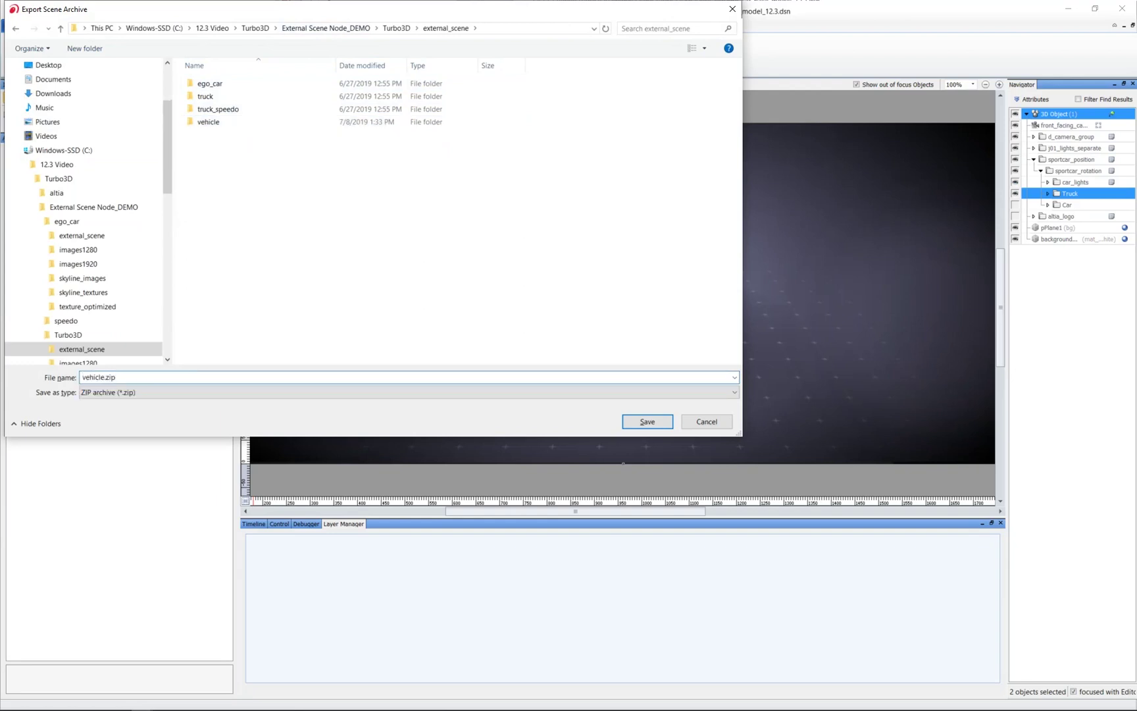
{"action": "key", "text": "Return"}
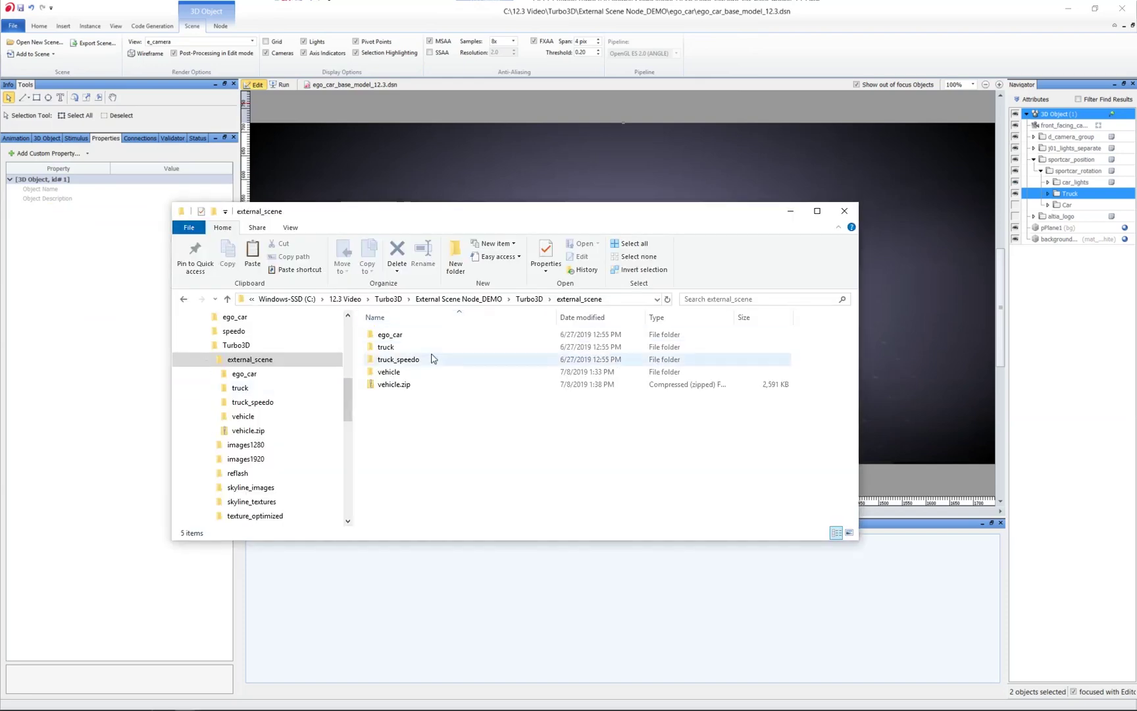
- Extract vehicle.zip with 7-Zip, replacing the old vehicle.a3d, and open the vehicle folder
{"action": "left_click", "coordinate": [402, 385]}
{"action": "right_click", "coordinate": [405, 388]}
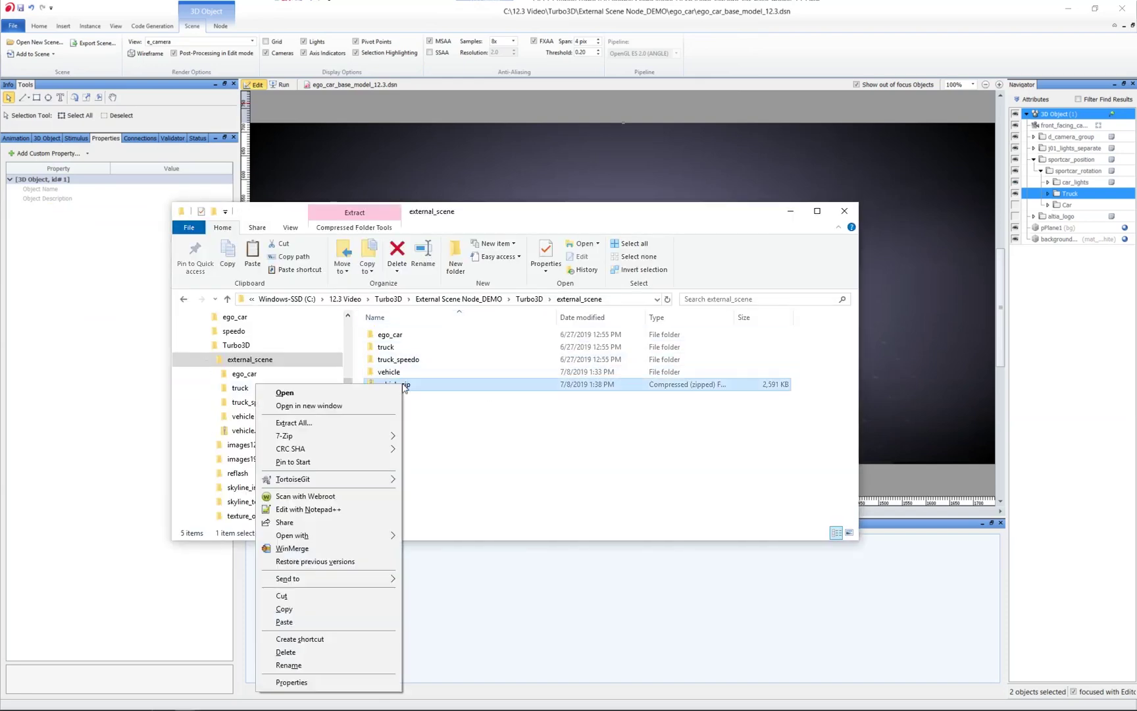
{"action": "mouse_move", "coordinate": [377, 440]}
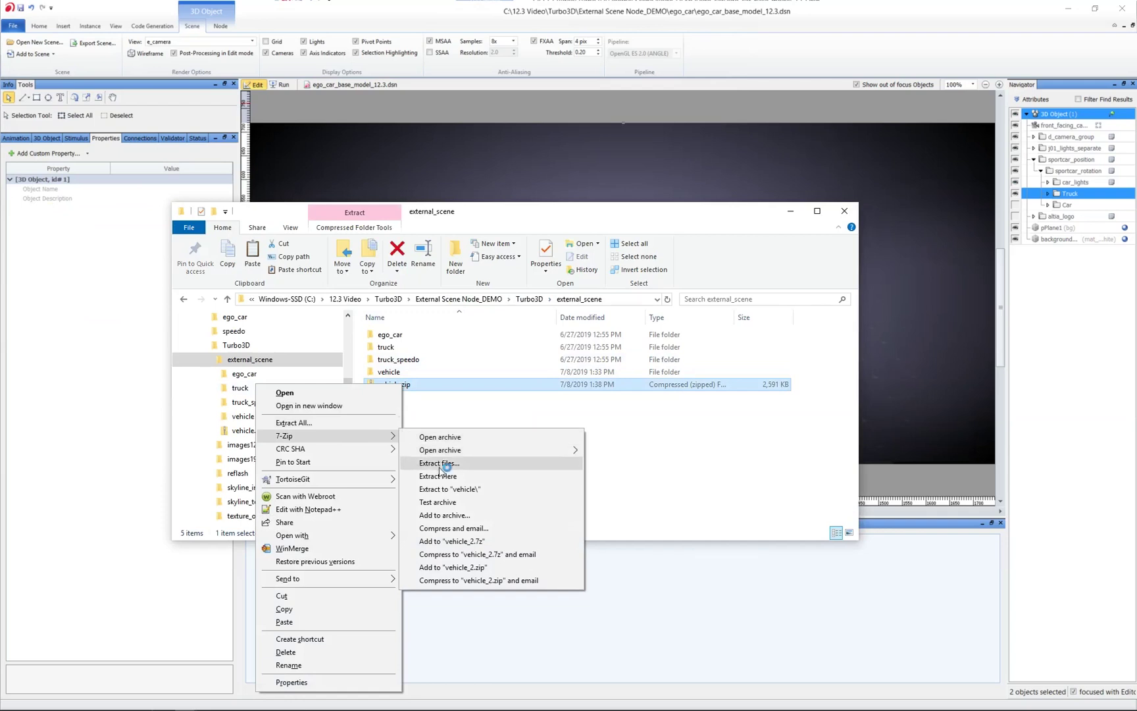
{"action": "left_click", "coordinate": [444, 466]}
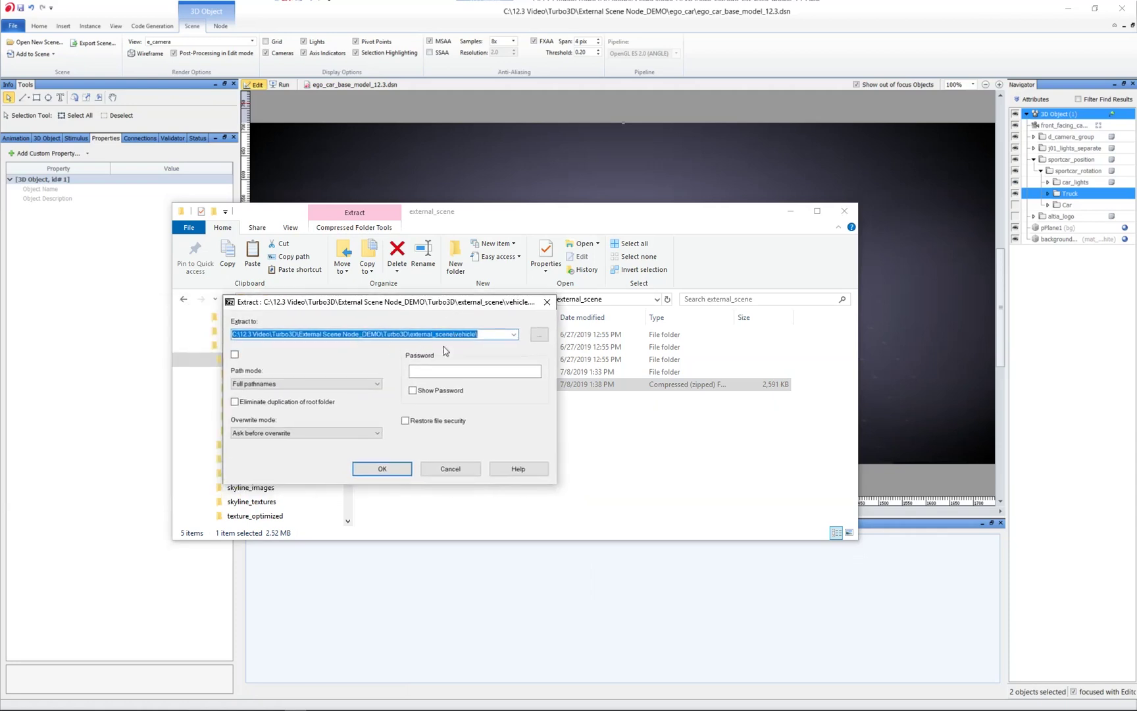
{"action": "left_click", "coordinate": [382, 469]}
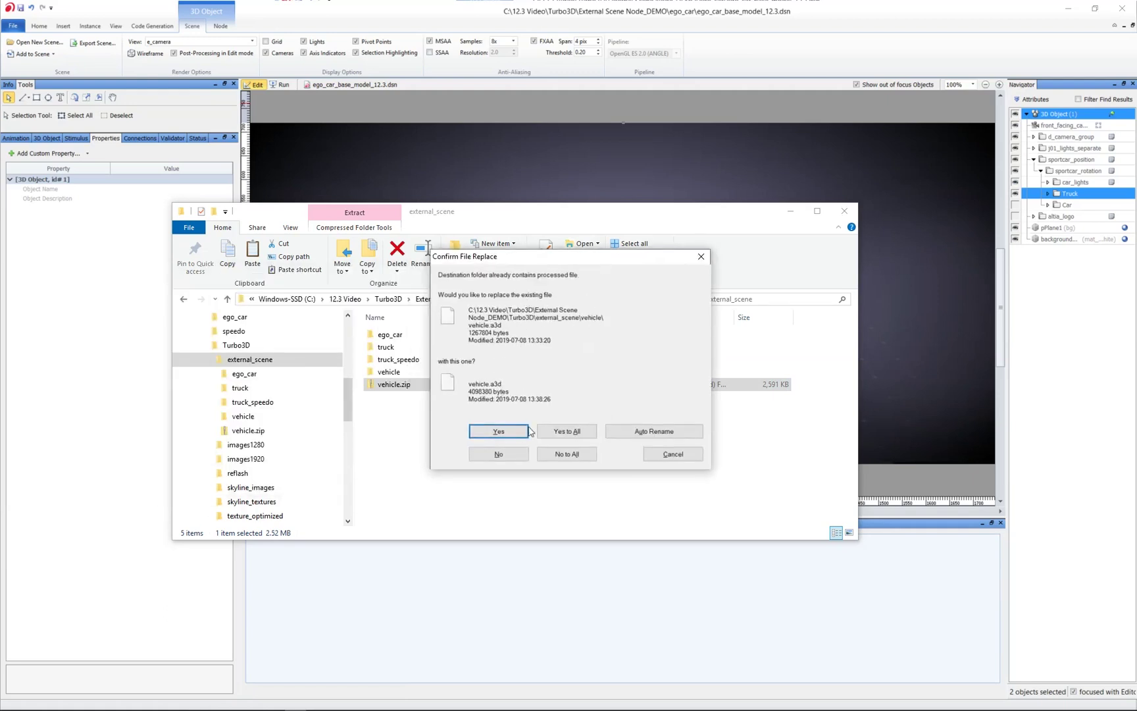
{"action": "left_click", "coordinate": [514, 434]}
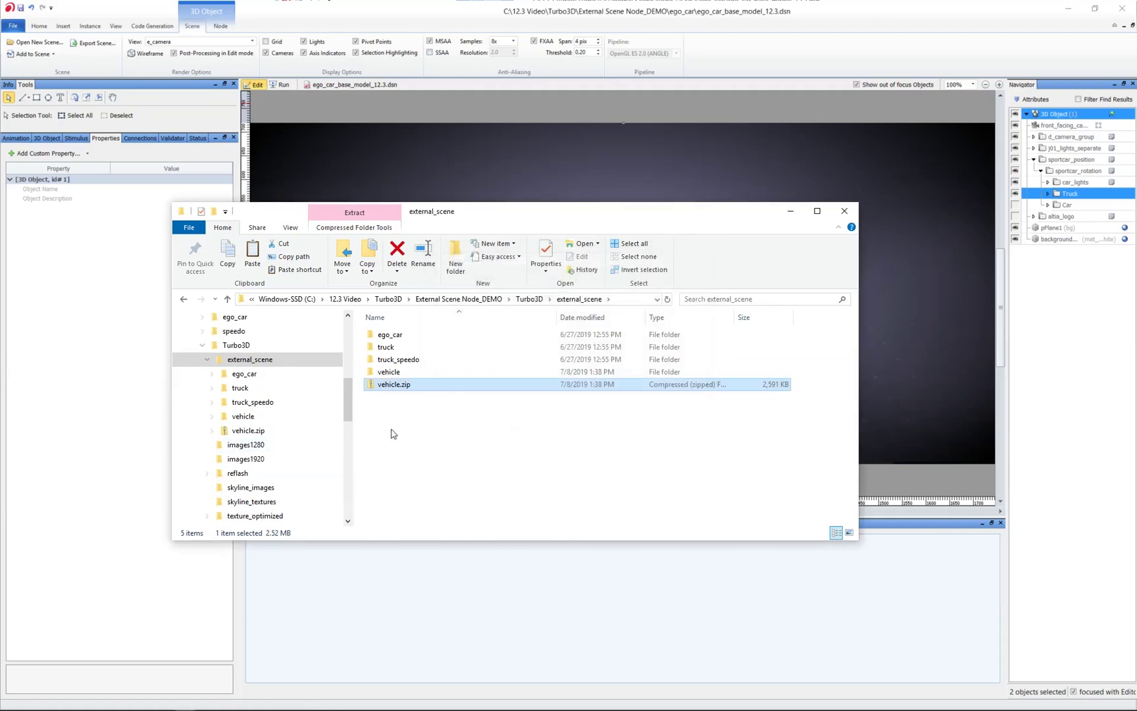
{"action": "double_click", "coordinate": [395, 372]}
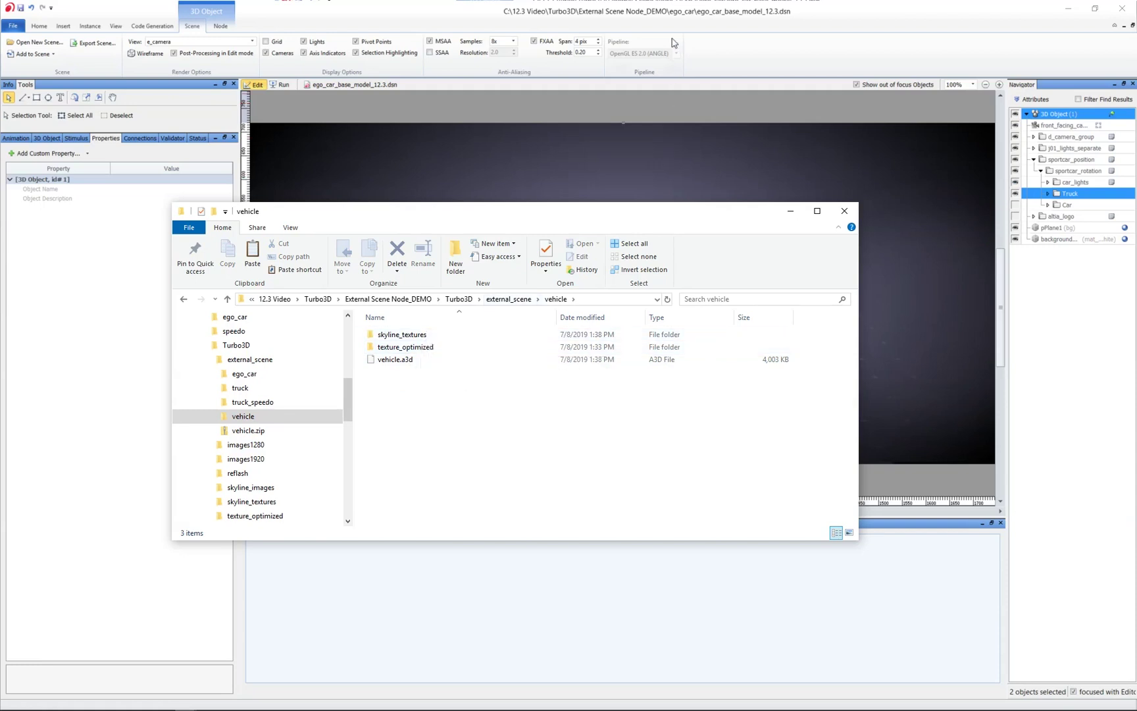
- Reload External Scene Node 245 so the truck replaces the red car, then select the truck
{"action": "left_click", "coordinate": [676, 6]}
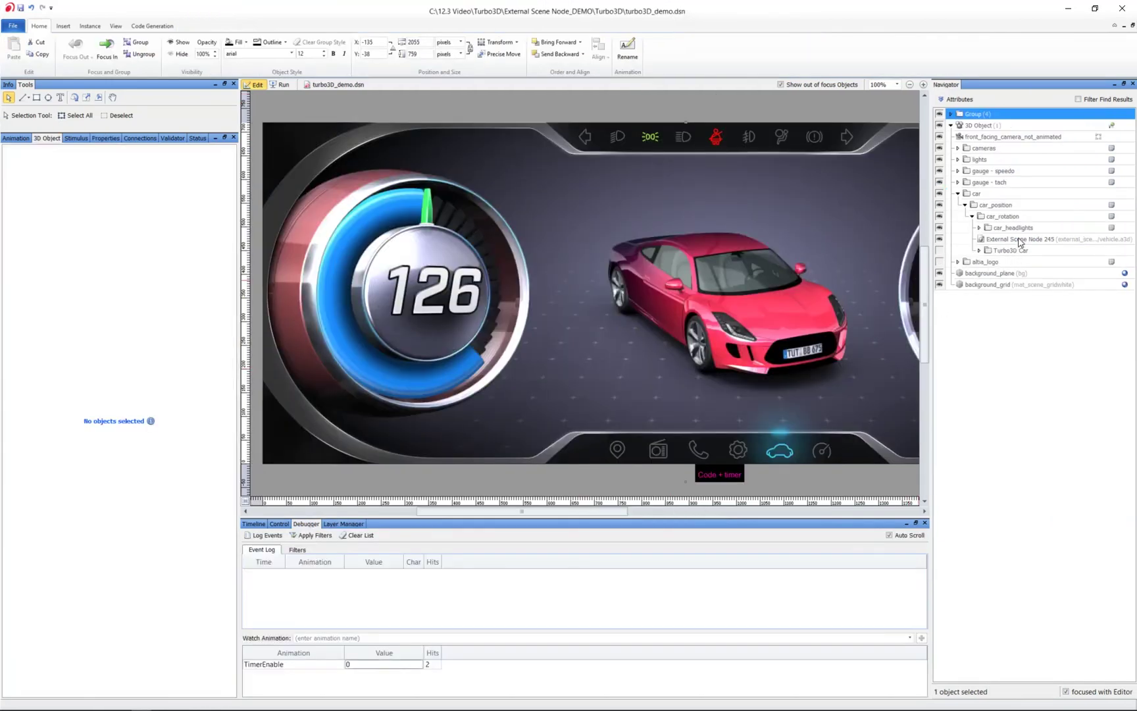
{"action": "left_click", "coordinate": [1020, 241]}
{"action": "right_click", "coordinate": [1020, 241]}
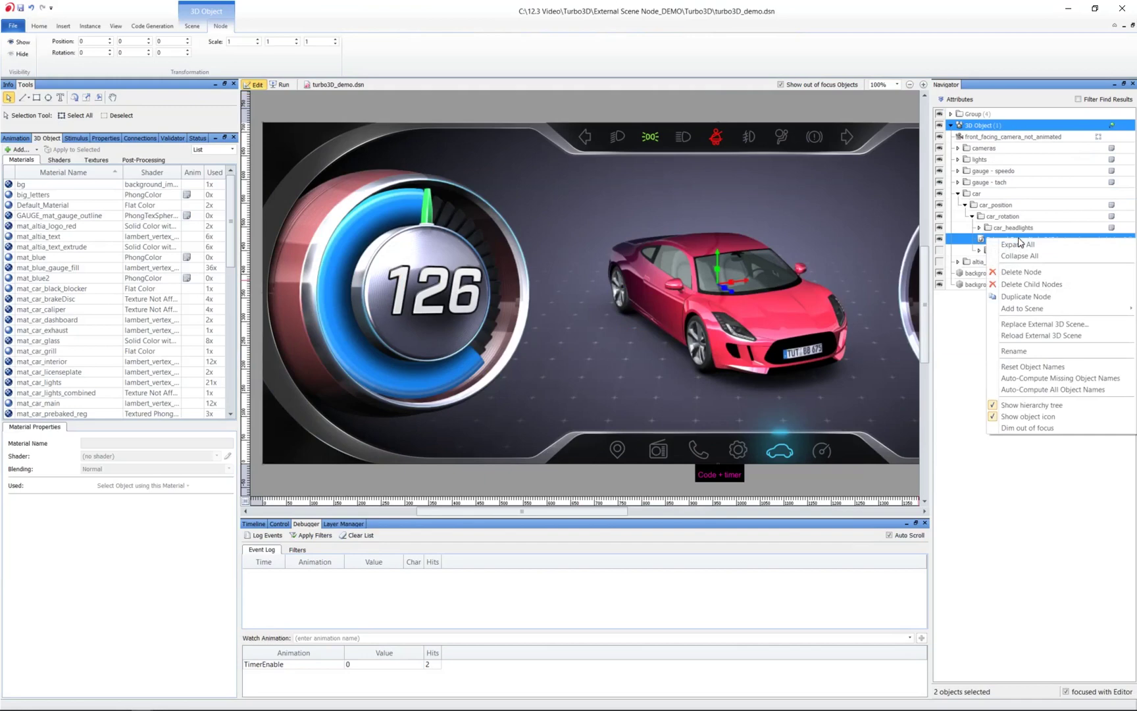
{"action": "left_click", "coordinate": [1052, 338]}
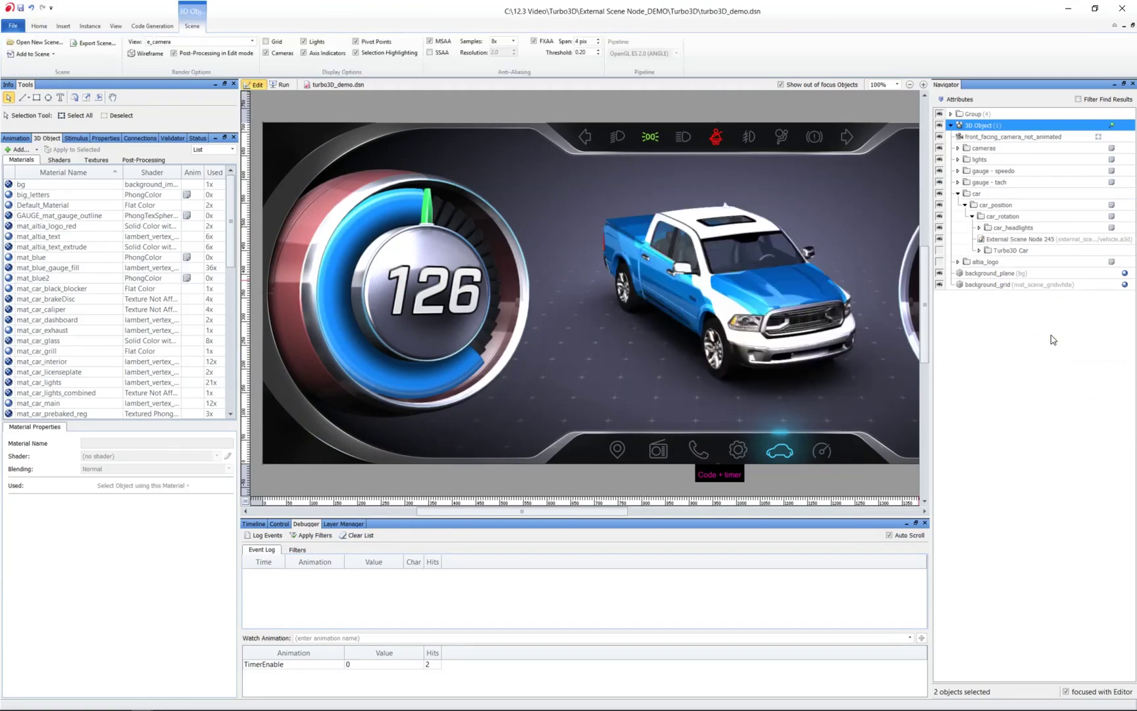
{"action": "left_click", "coordinate": [752, 300]}
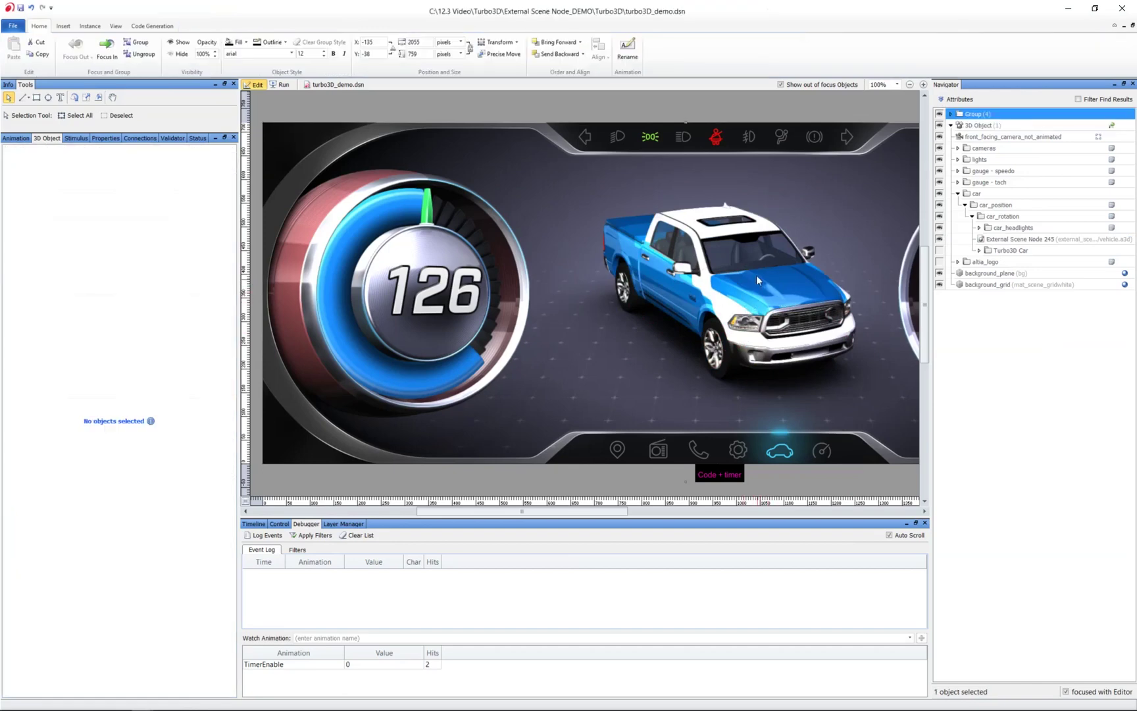